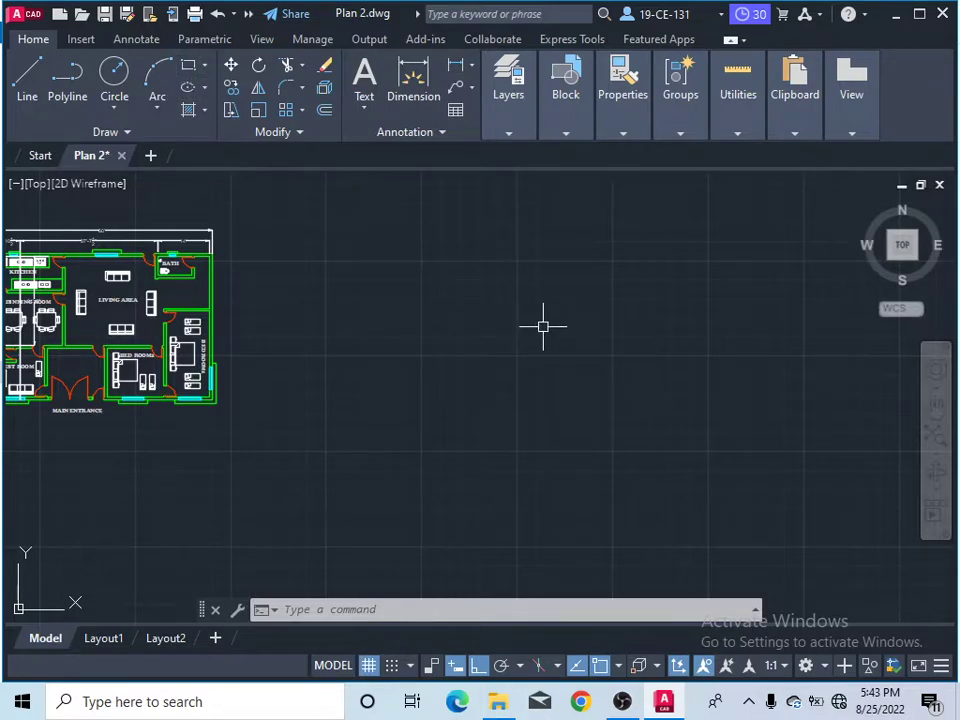
# Draw a roughly 20' by 9'-5" rectangle from the bath's outer wall corner to the right
pyautogui.click(190, 68)
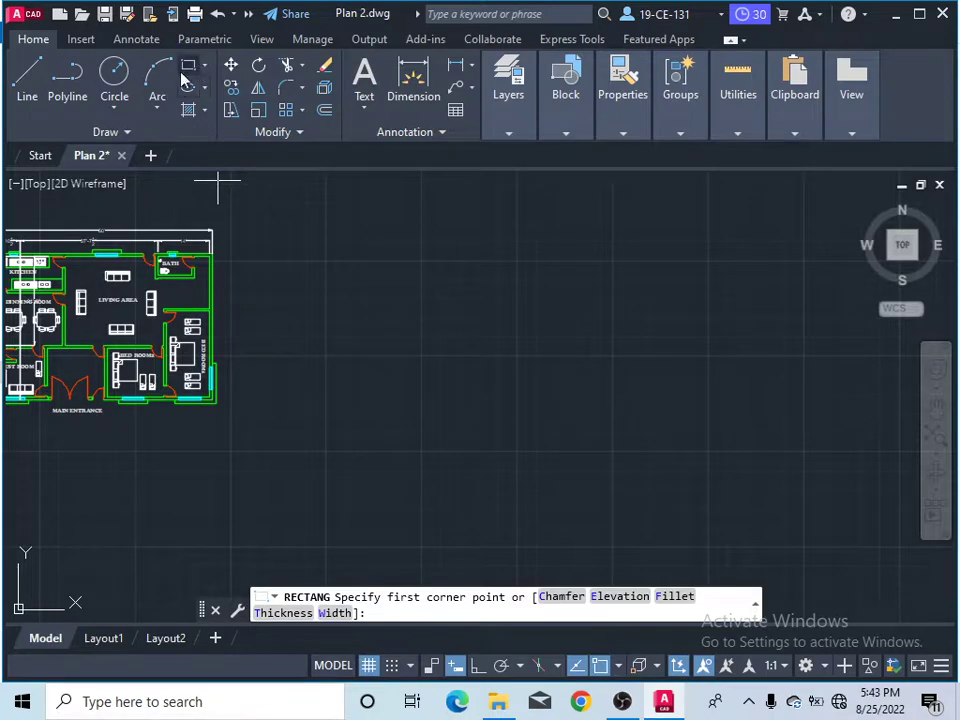
pyautogui.scroll(5, 225, 276)
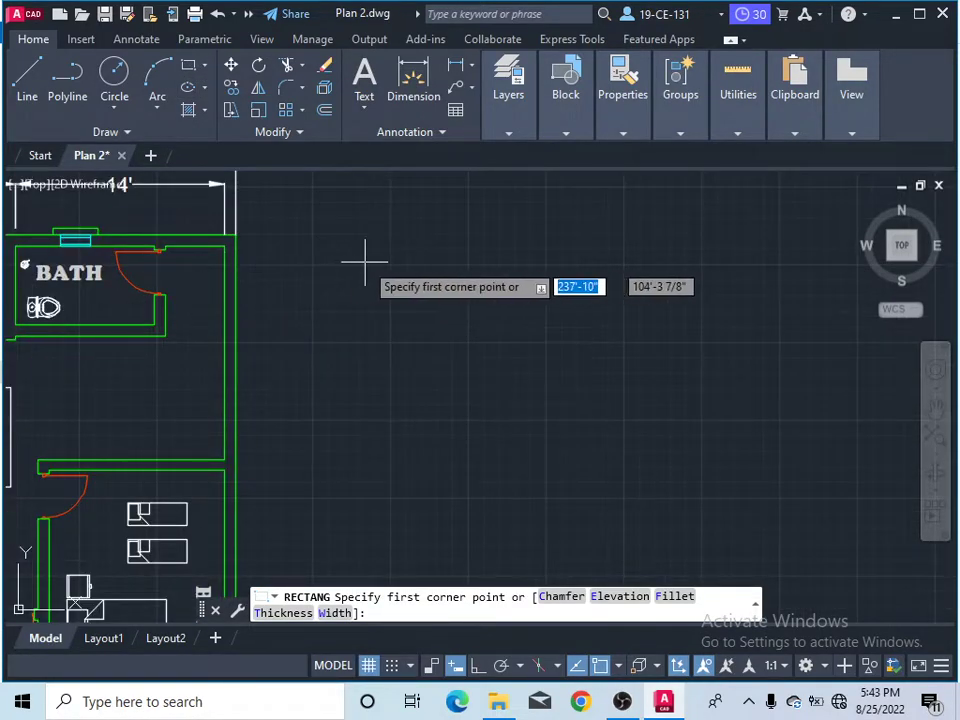
pyautogui.scroll(2, 238, 245)
pyautogui.click(222, 244)
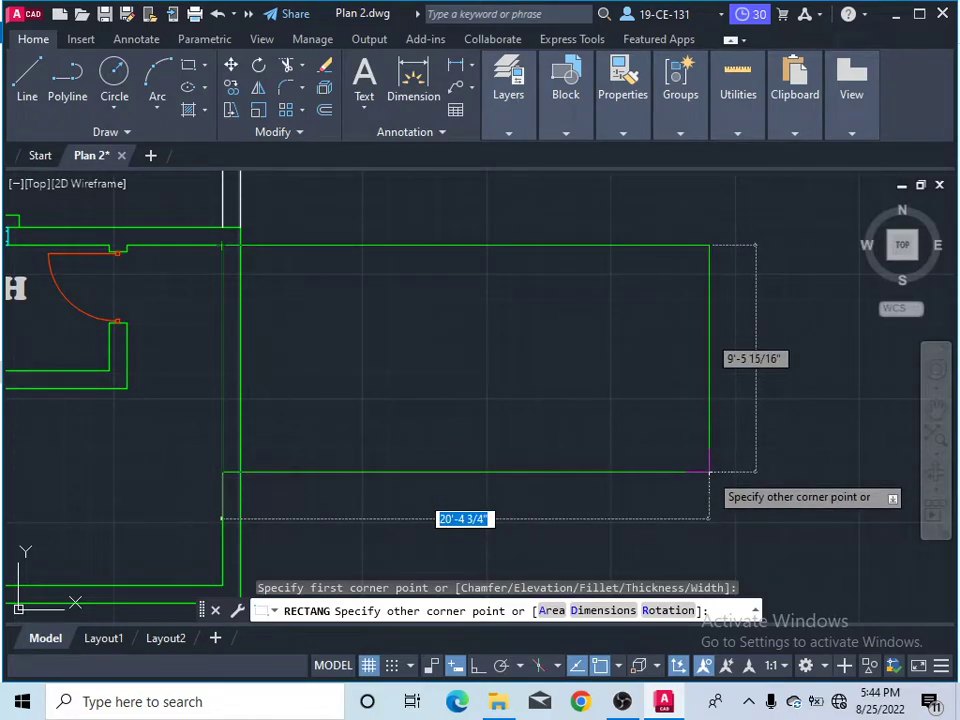
pyautogui.click(709, 471)
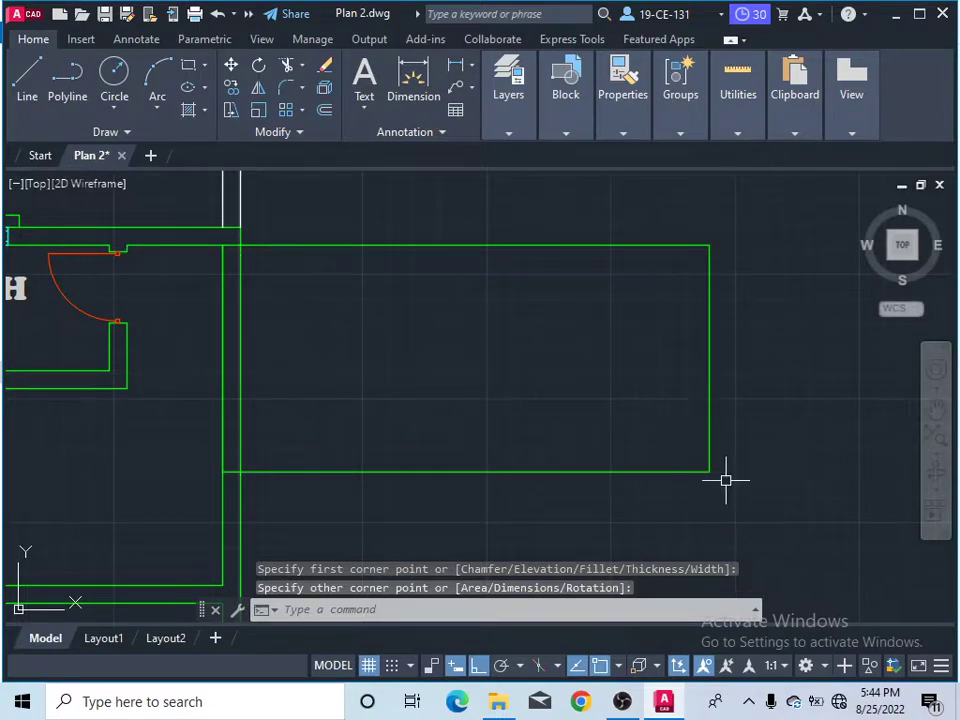
pyautogui.scroll(-4, 544, 287)
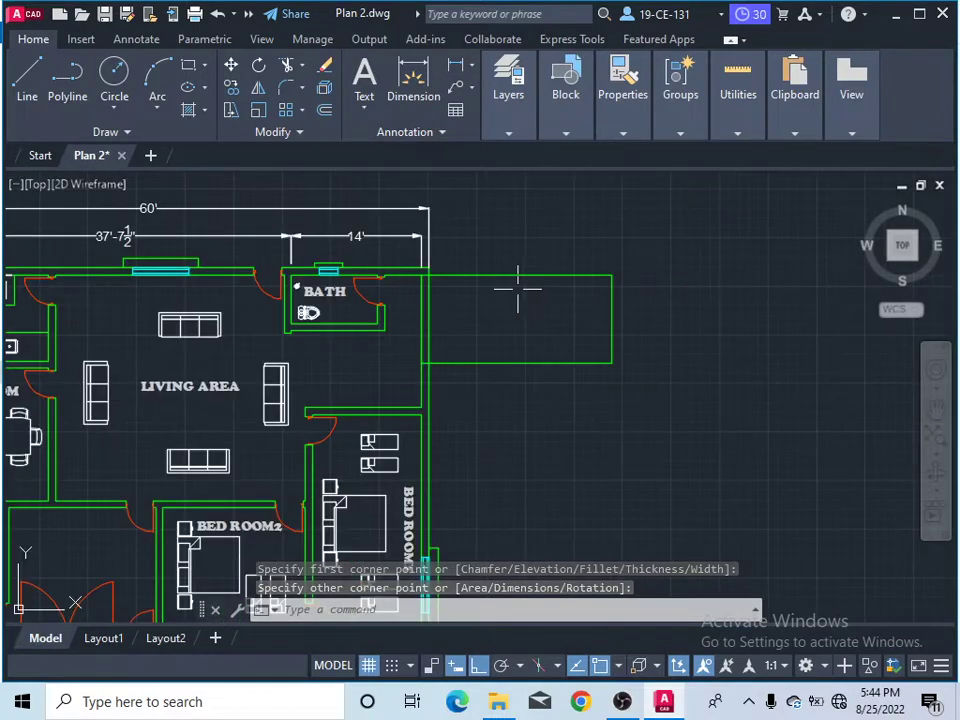
pyautogui.scroll(-2, 519, 289)
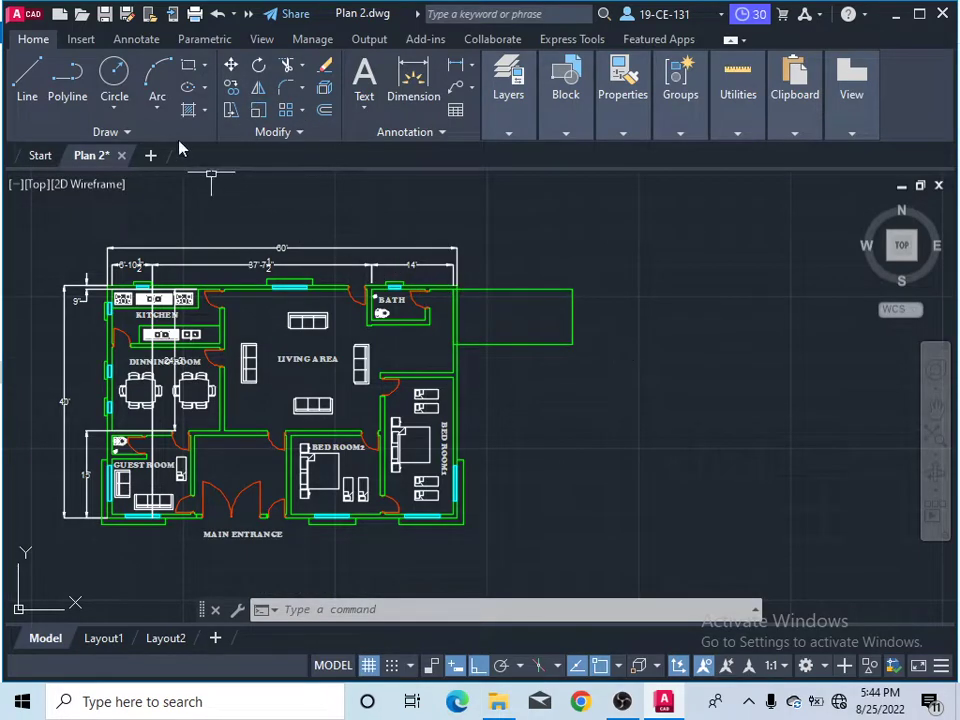
# Start a rectangle anchored at the first rectangle's lower-right corner
pyautogui.click(190, 70)
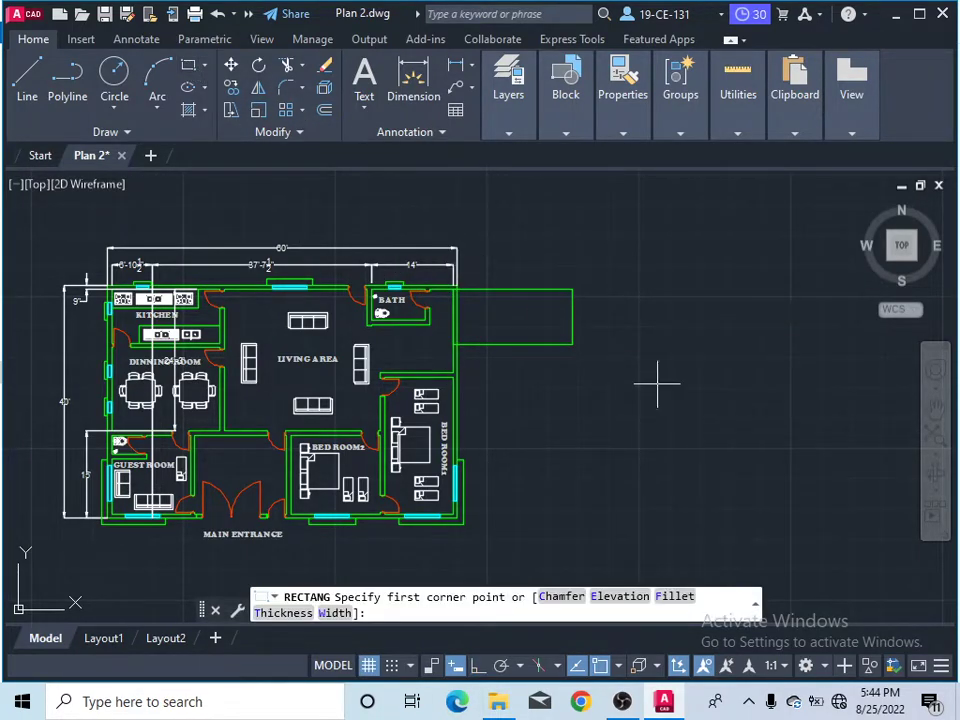
pyautogui.scroll(2, 562, 352)
pyautogui.scroll(2, 560, 350)
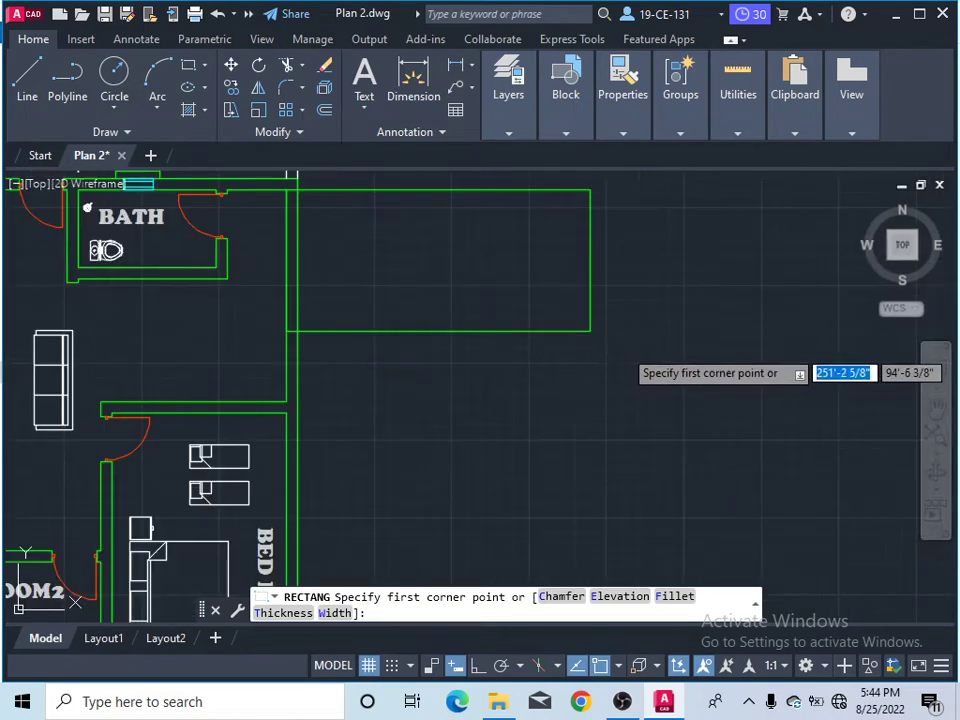
pyautogui.click(591, 331)
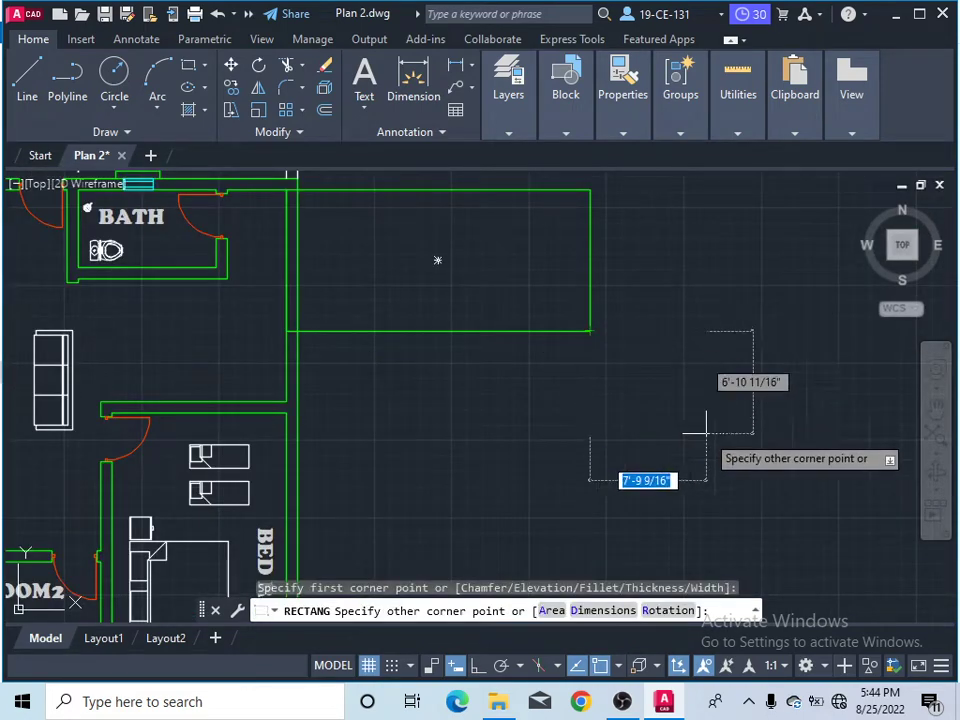
# Size the rectangle 15' long by 6' wide and place it down and to the right
pyautogui.click(607, 611)
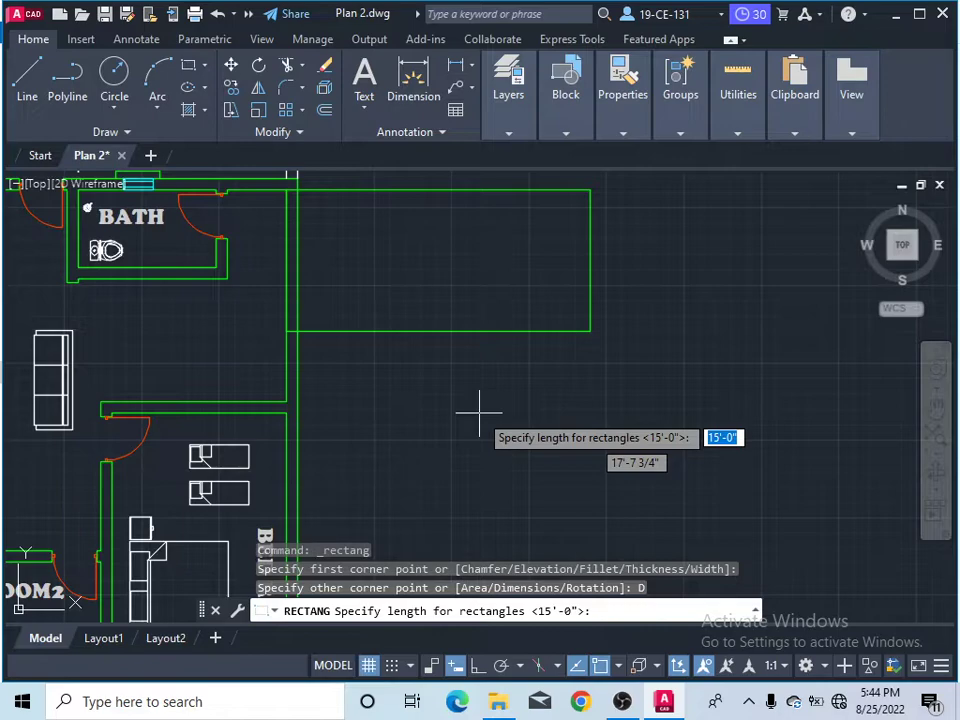
pyautogui.write('1')
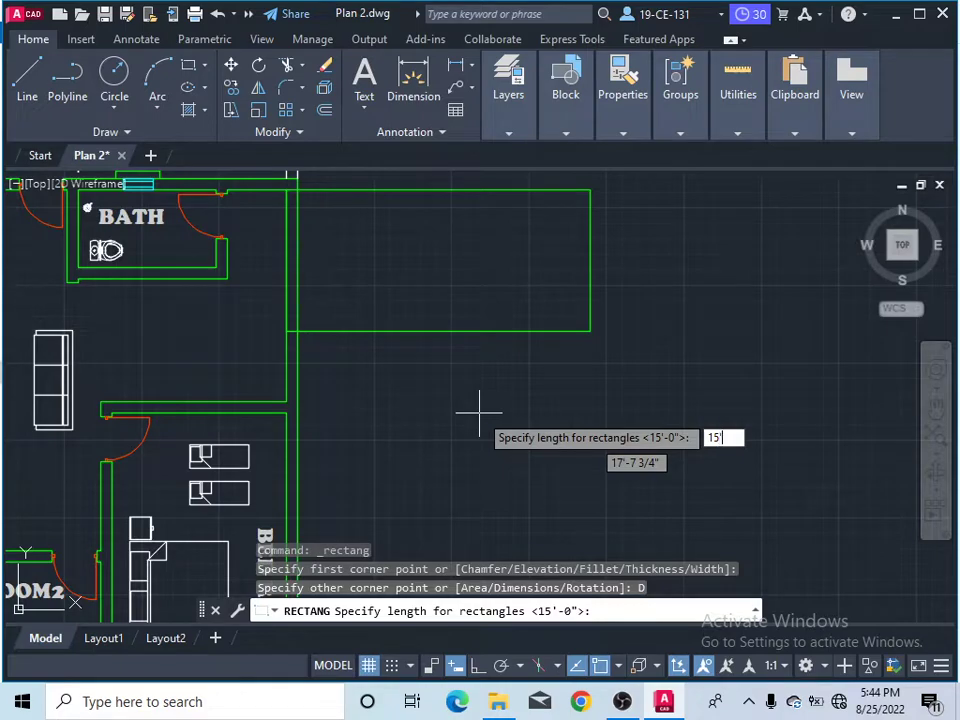
pyautogui.write("5'")
pyautogui.press('Return')
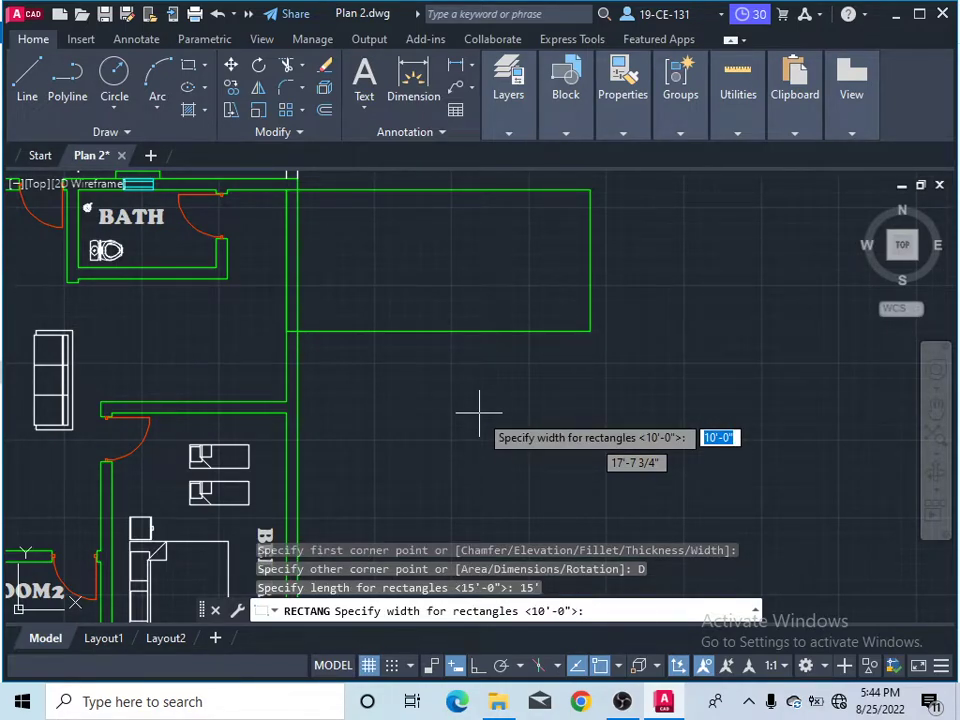
pyautogui.press('BackSpace')
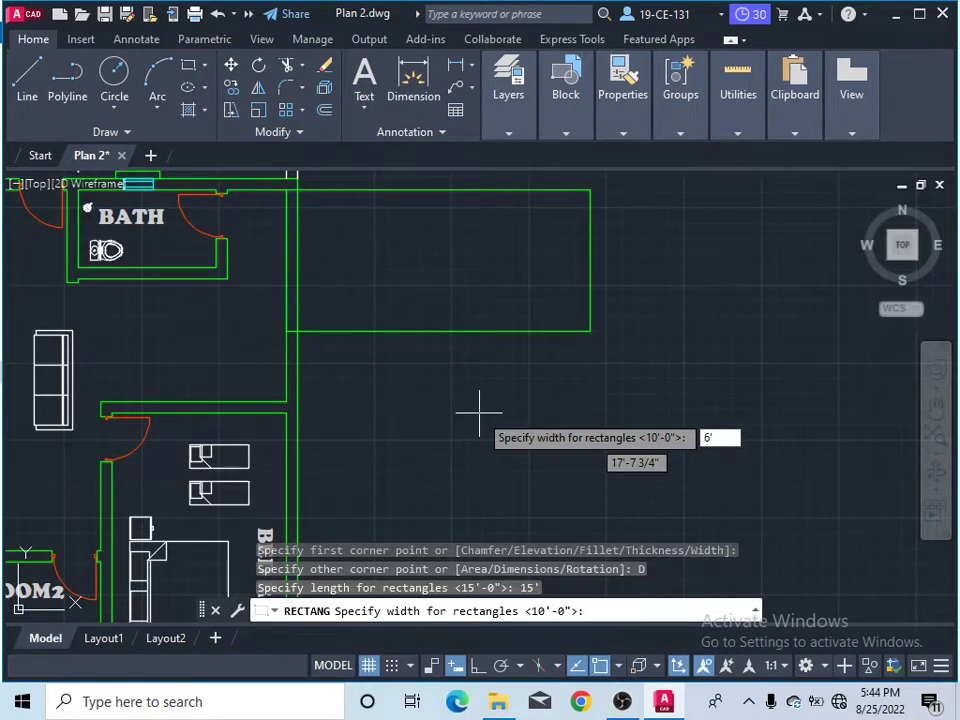
pyautogui.press('Return')
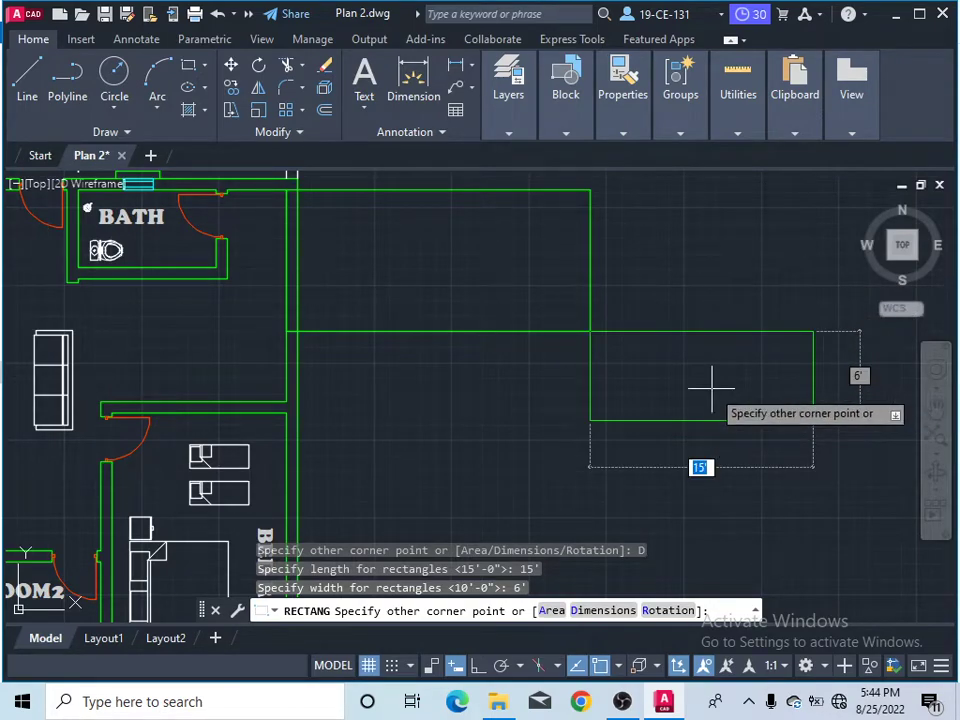
pyautogui.click(680, 382)
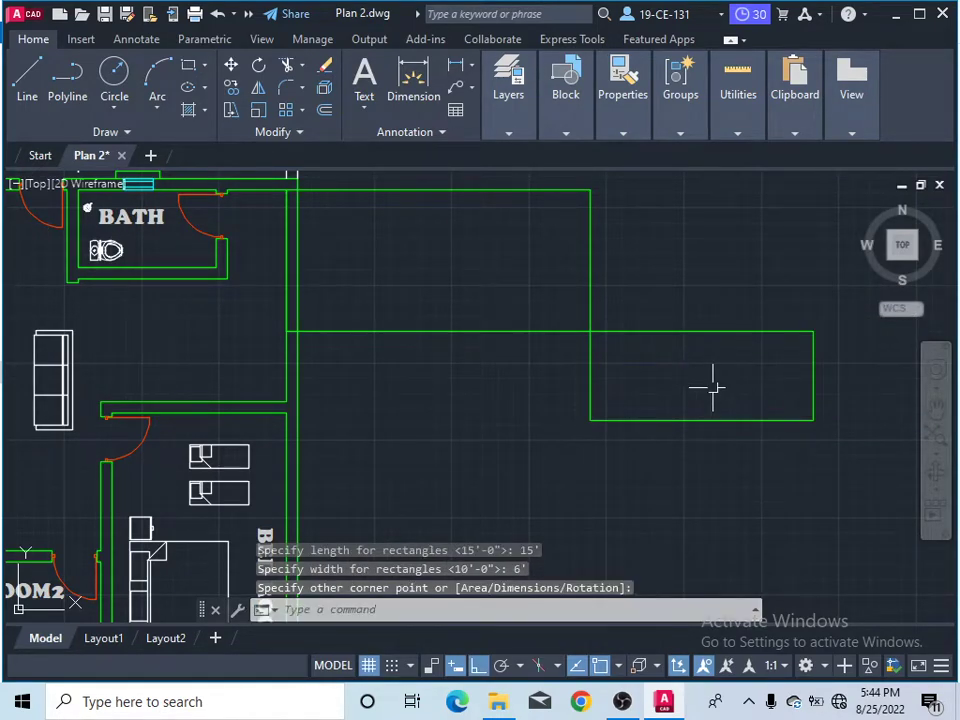
pyautogui.scroll(-3, 690, 343)
pyautogui.scroll(3, 680, 357)
pyautogui.scroll(2, 680, 357)
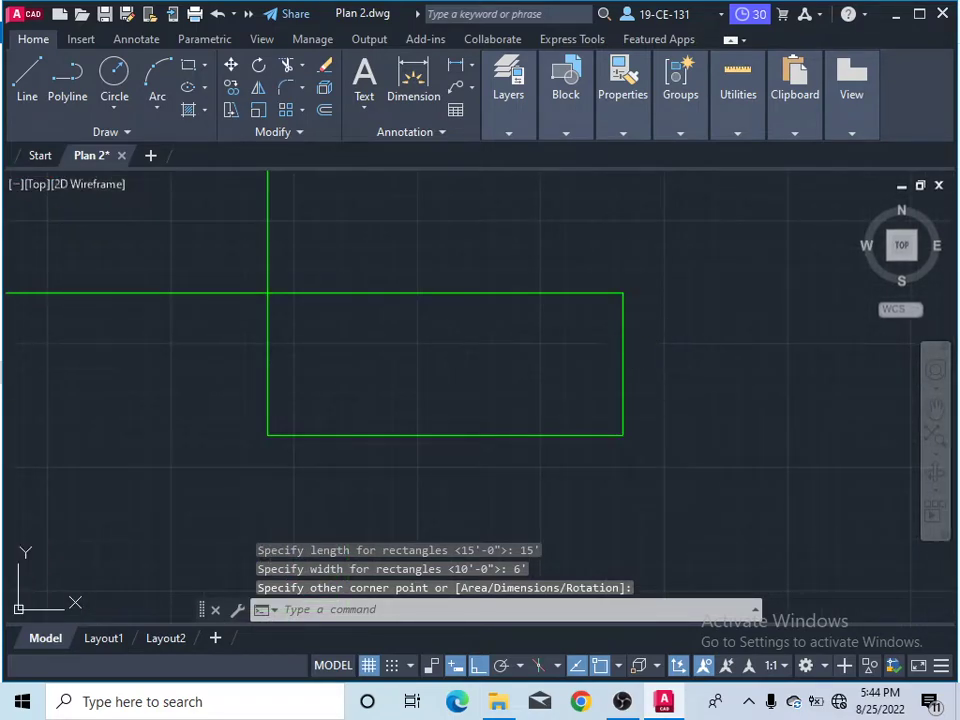
pyautogui.scroll(-2, 500, 388)
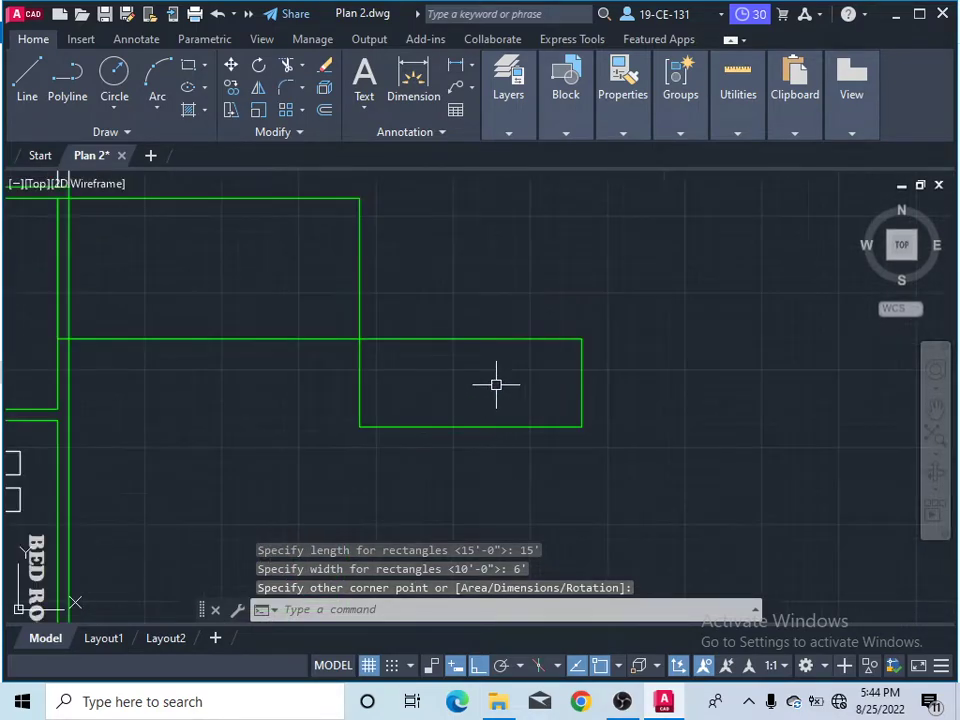
# Pick the rectangle's top-left and top-right corners for a dimension, then end the command
pyautogui.click(428, 89)
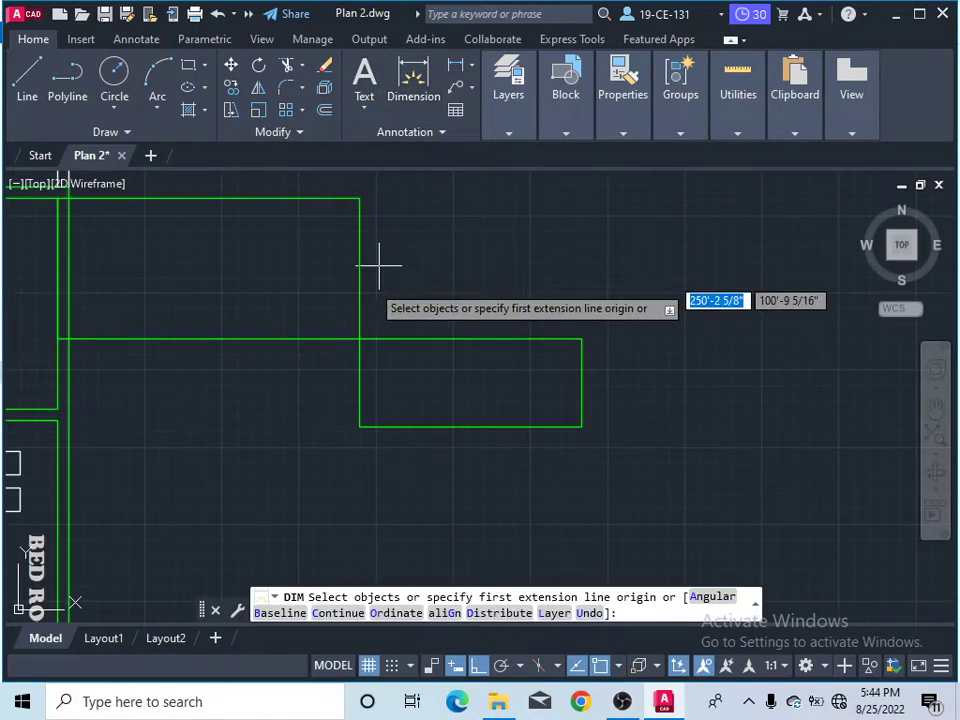
pyautogui.click(358, 339)
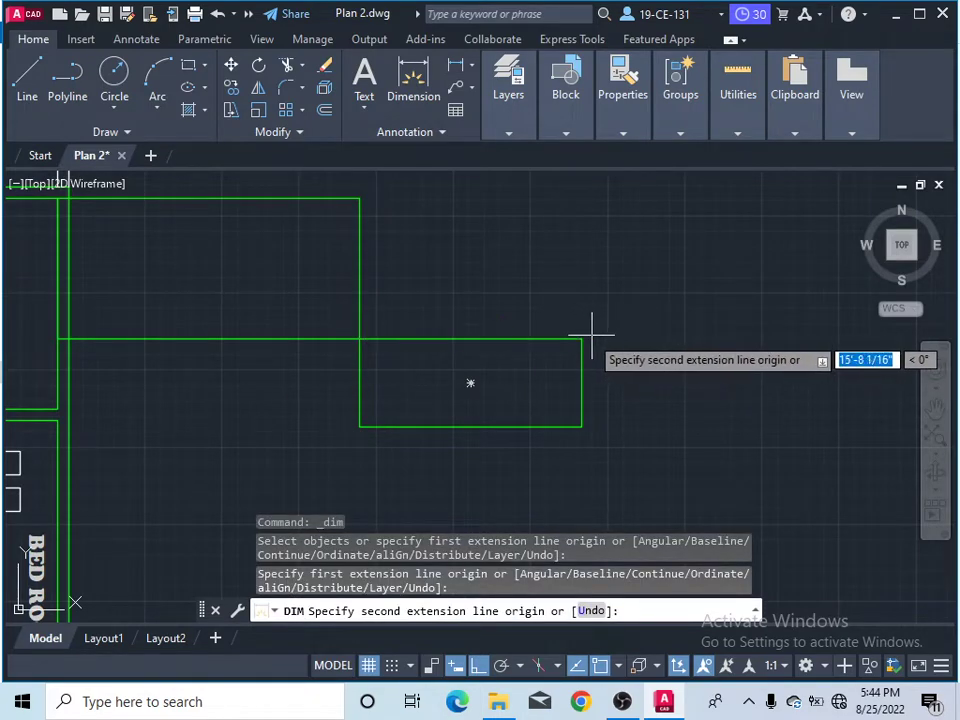
pyautogui.click(581, 339)
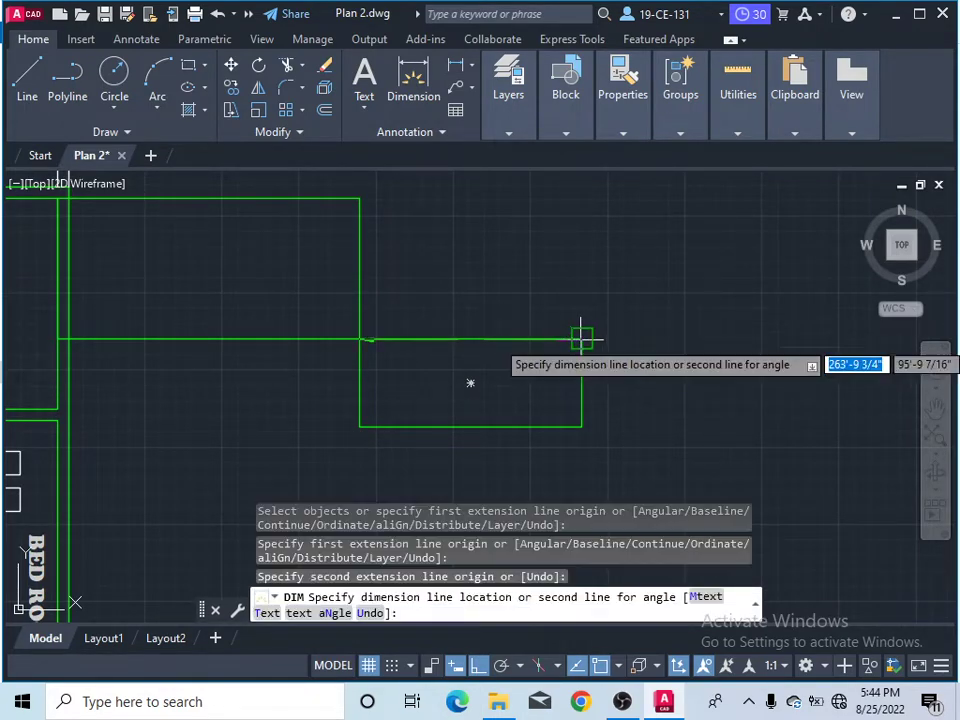
pyautogui.rightClick(556, 277)
pyautogui.click(570, 289)
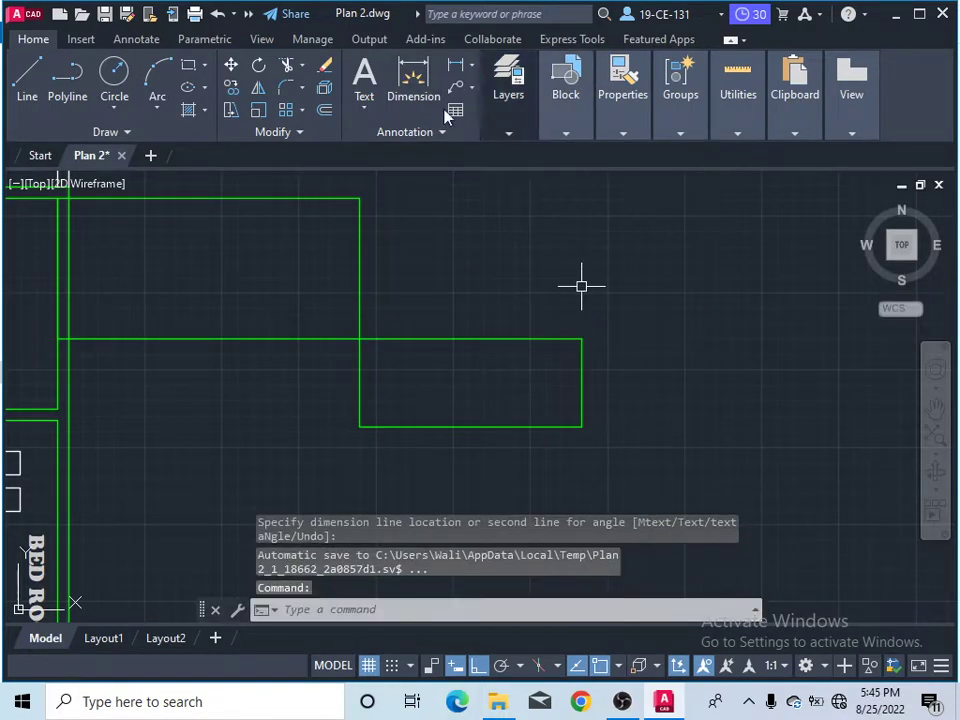
# Dimension the right edge from top-right to lower-right corner, placing the 6' label beside it
pyautogui.click(411, 88)
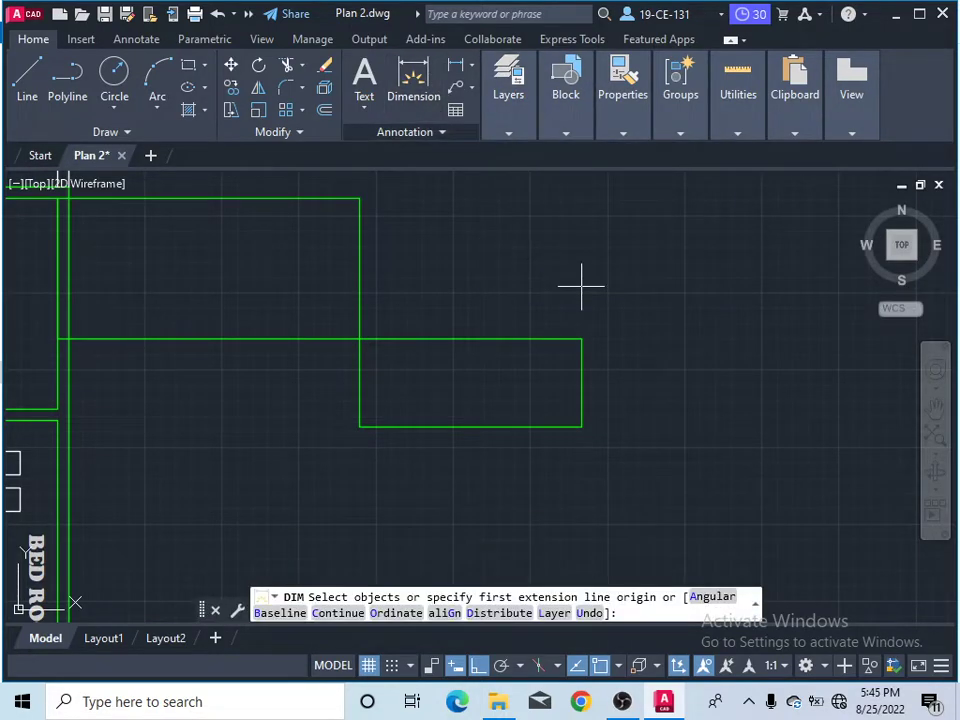
pyautogui.press('Return')
pyautogui.click(582, 340)
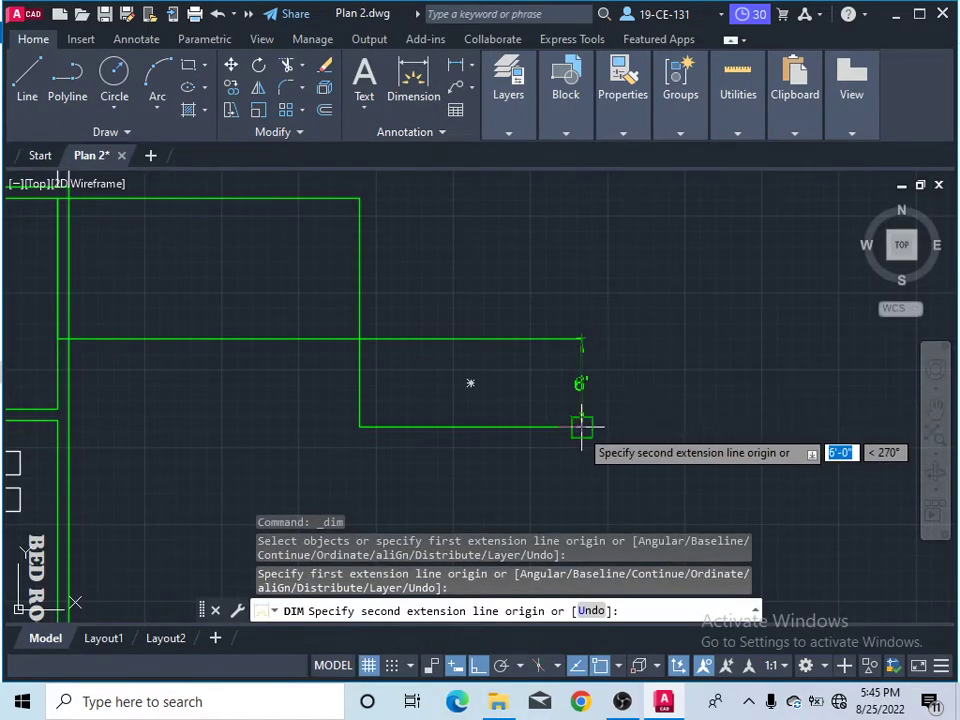
pyautogui.click(582, 427)
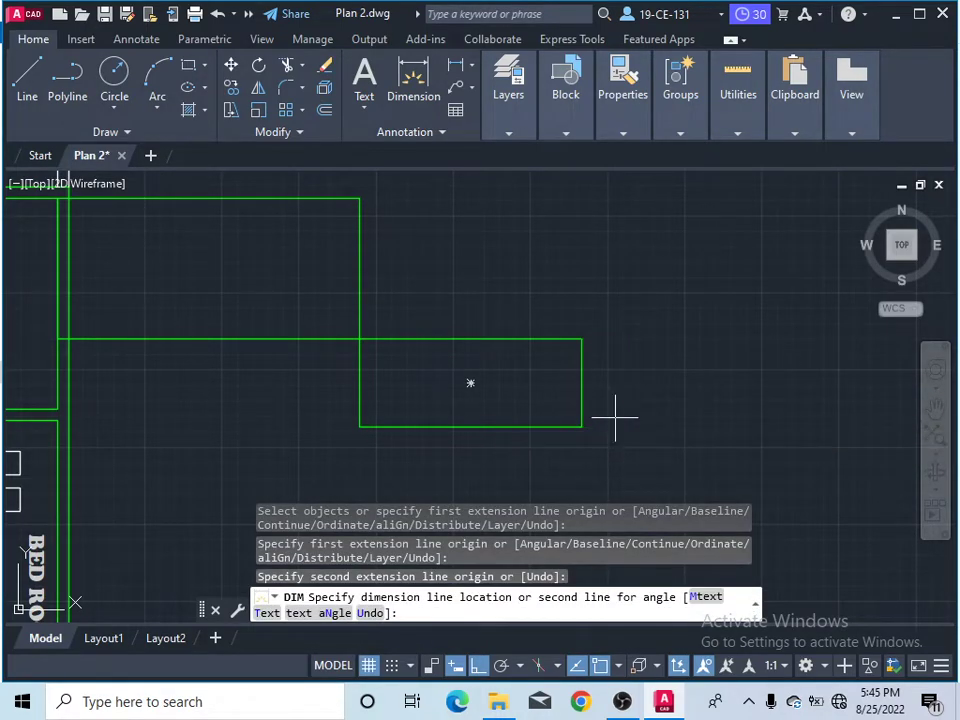
pyautogui.click(615, 412)
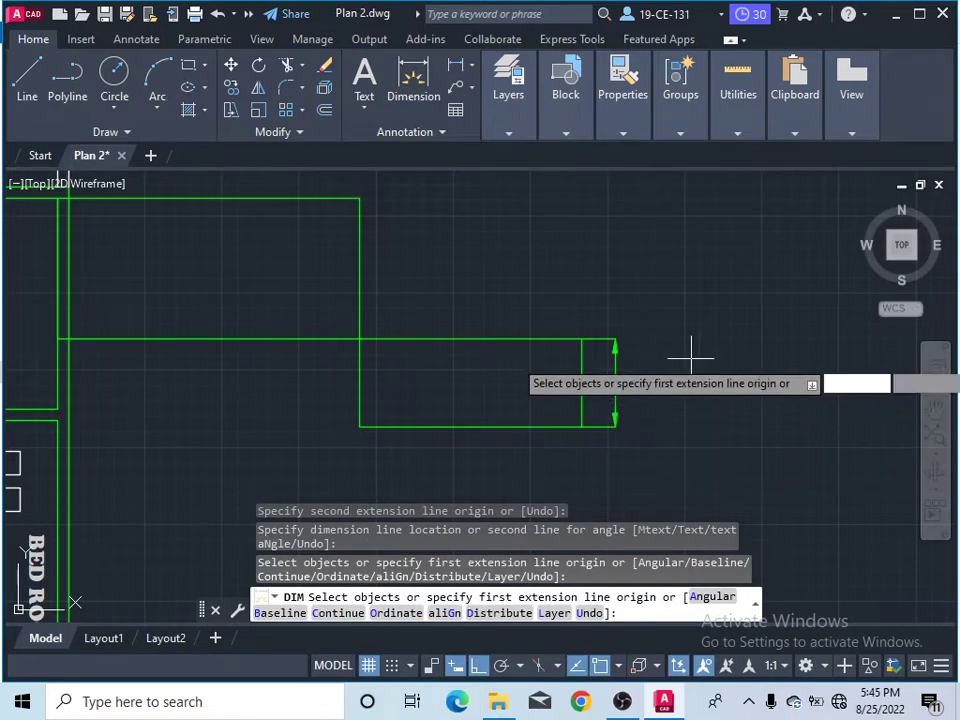
pyautogui.rightClick(573, 242)
pyautogui.click(625, 250)
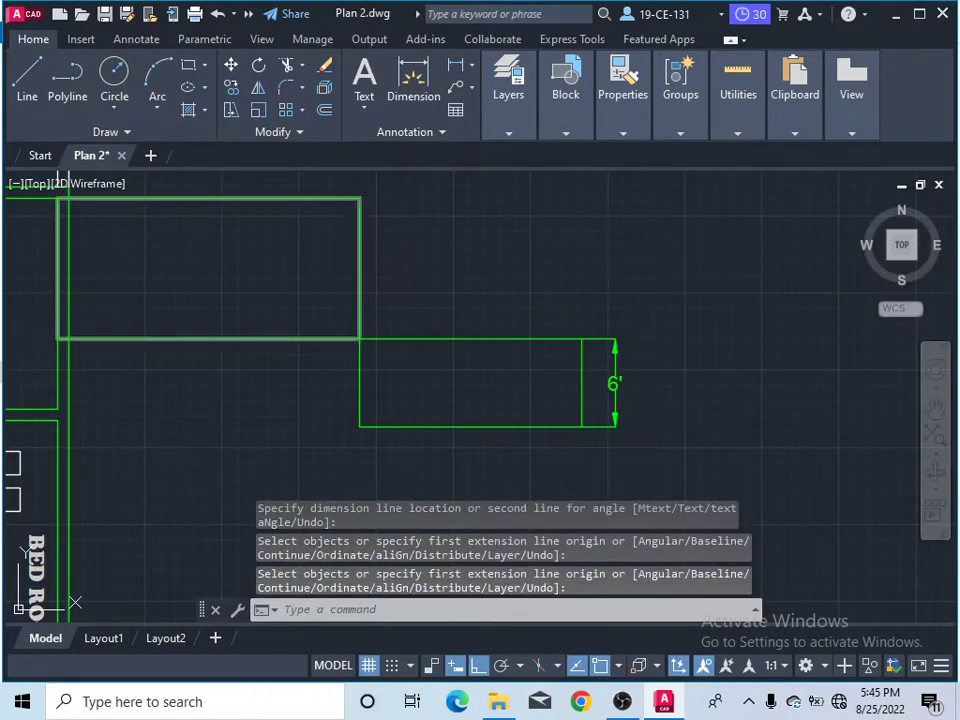
pyautogui.scroll(-4, 414, 221)
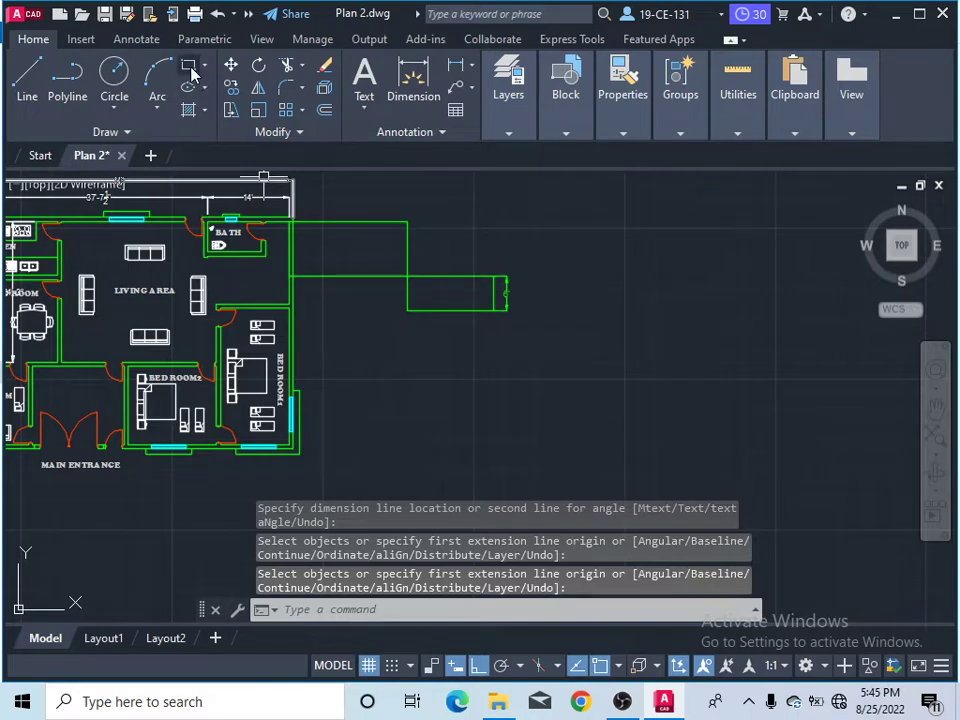
# Start a rectangle at the line-end corner and give it a 2000 square-inch area
pyautogui.click(188, 66)
pyautogui.scroll(2, 421, 312)
pyautogui.scroll(2, 410, 314)
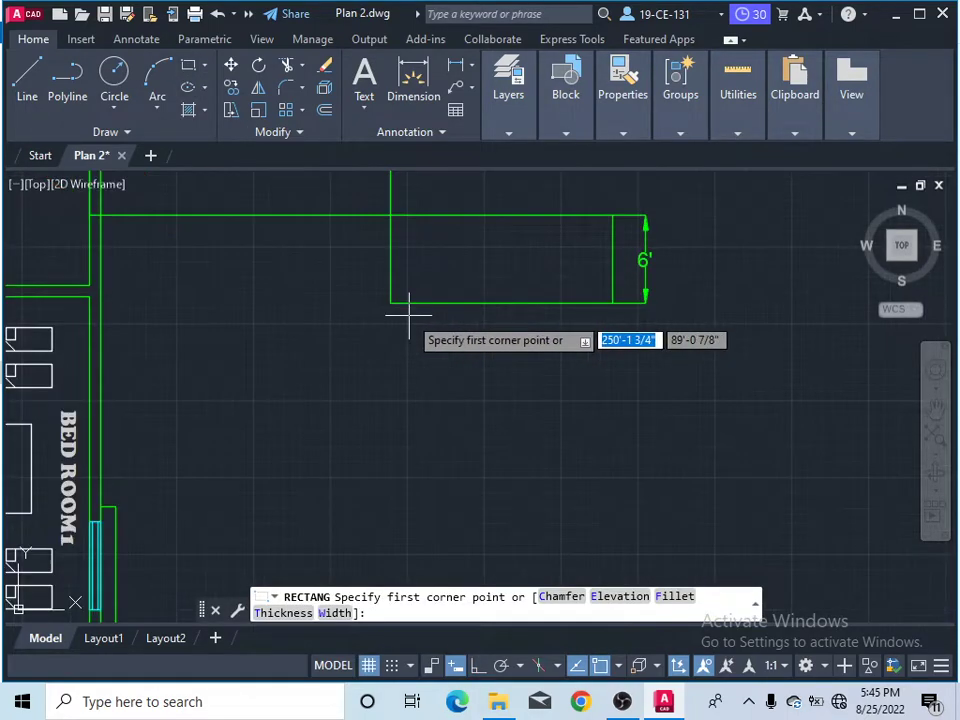
pyautogui.scroll(-4, 327, 357)
pyautogui.scroll(4, 372, 190)
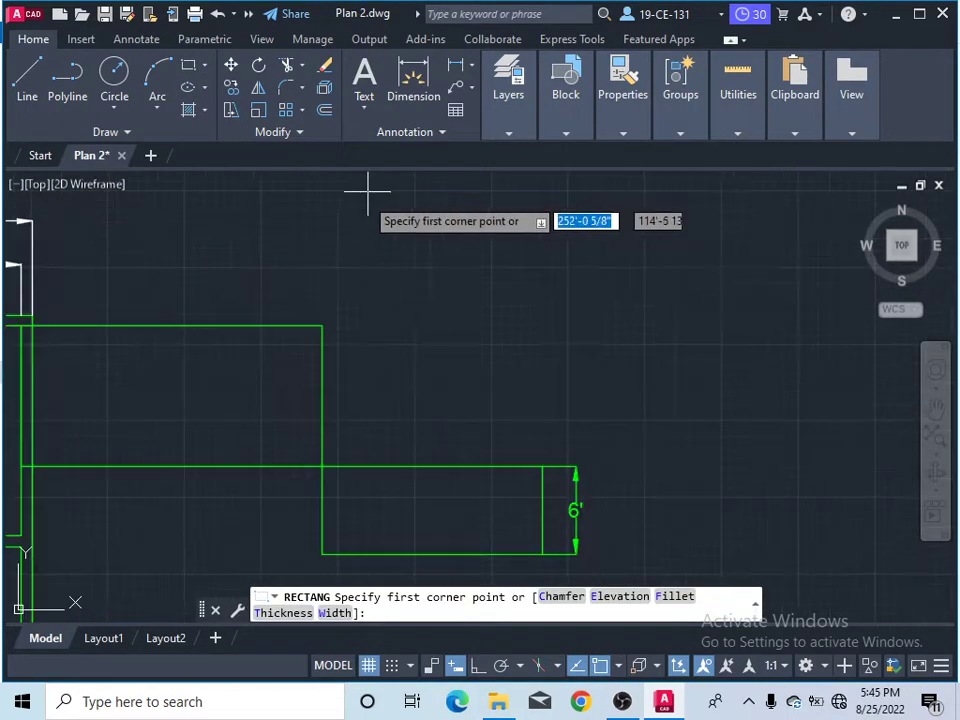
pyautogui.click(323, 324)
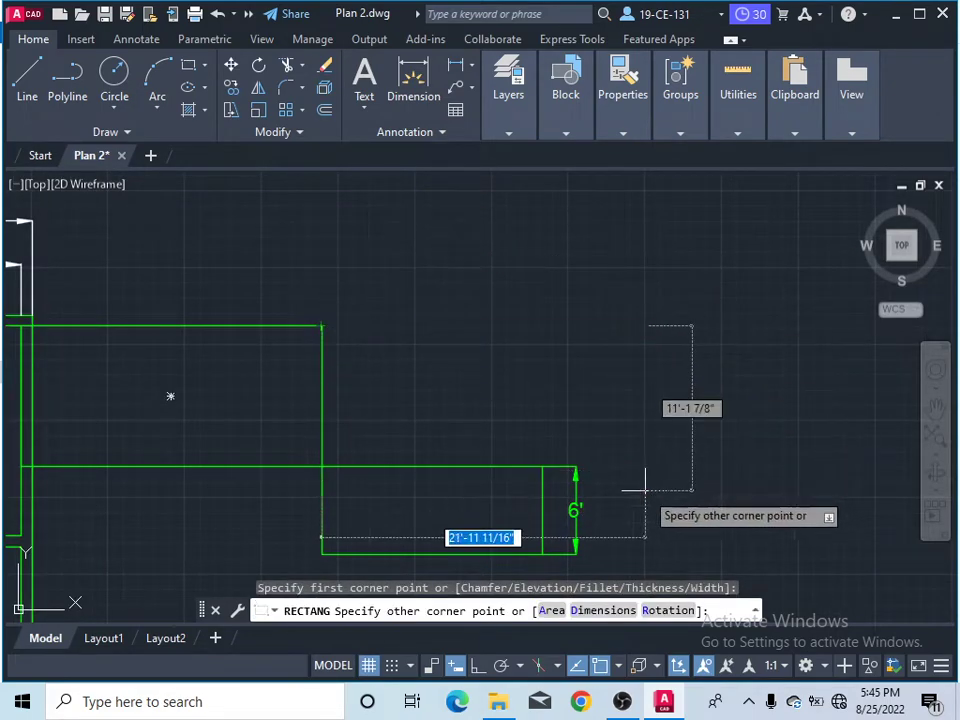
pyautogui.click(560, 611)
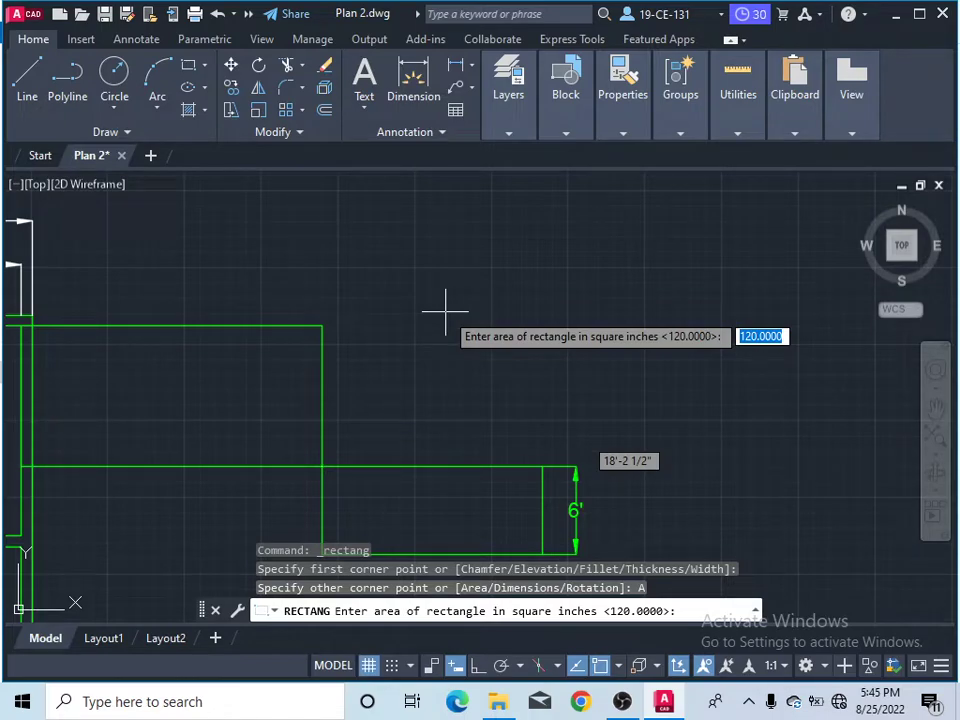
pyautogui.write('2')
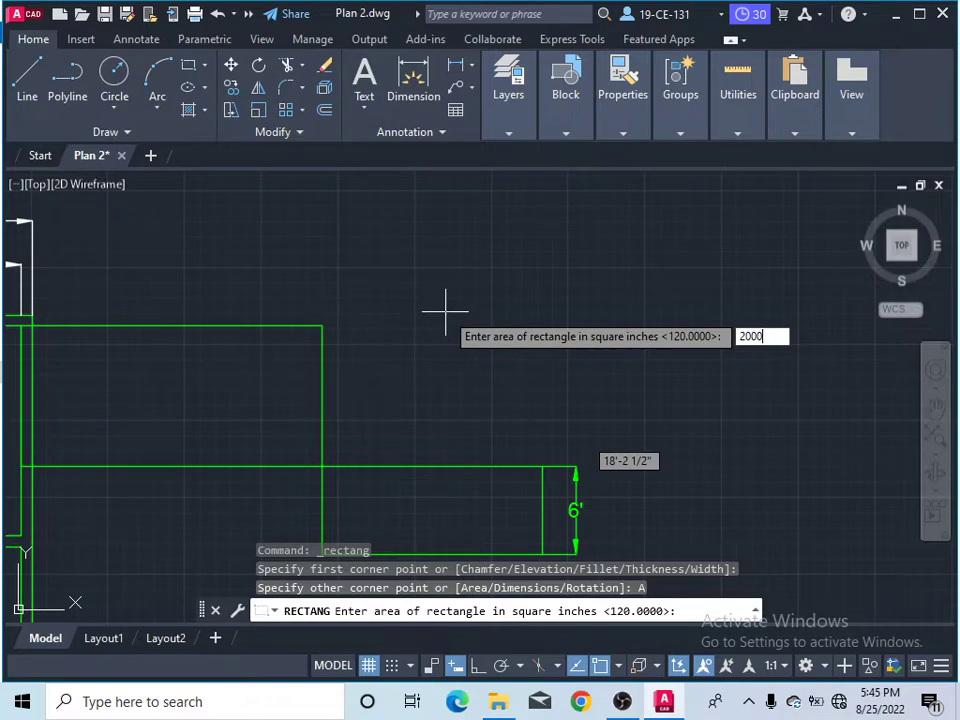
pyautogui.press('Return')
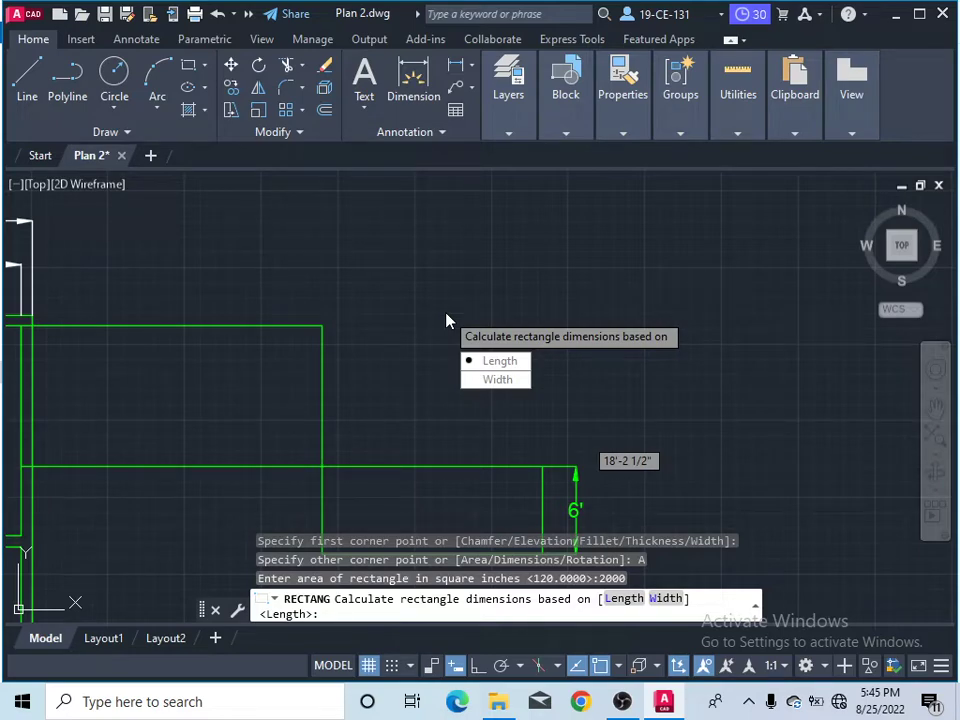
# Set the rectangle's length to 45, completing it on the first rectangle's top edge
pyautogui.click(500, 362)
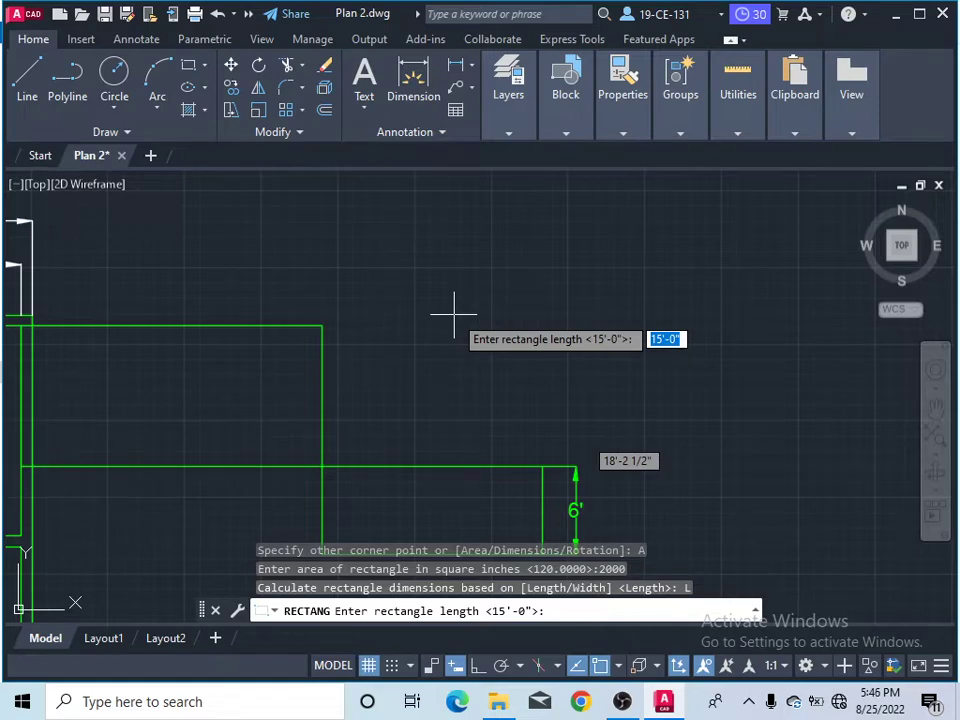
pyautogui.write('4')
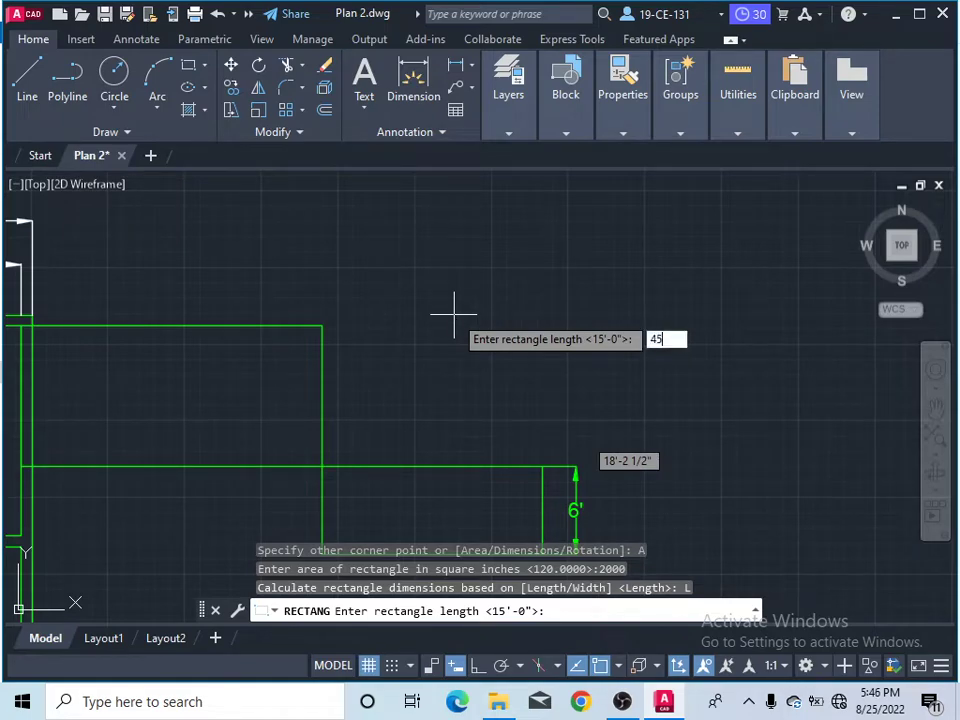
pyautogui.write('5')
pyautogui.press('Return')
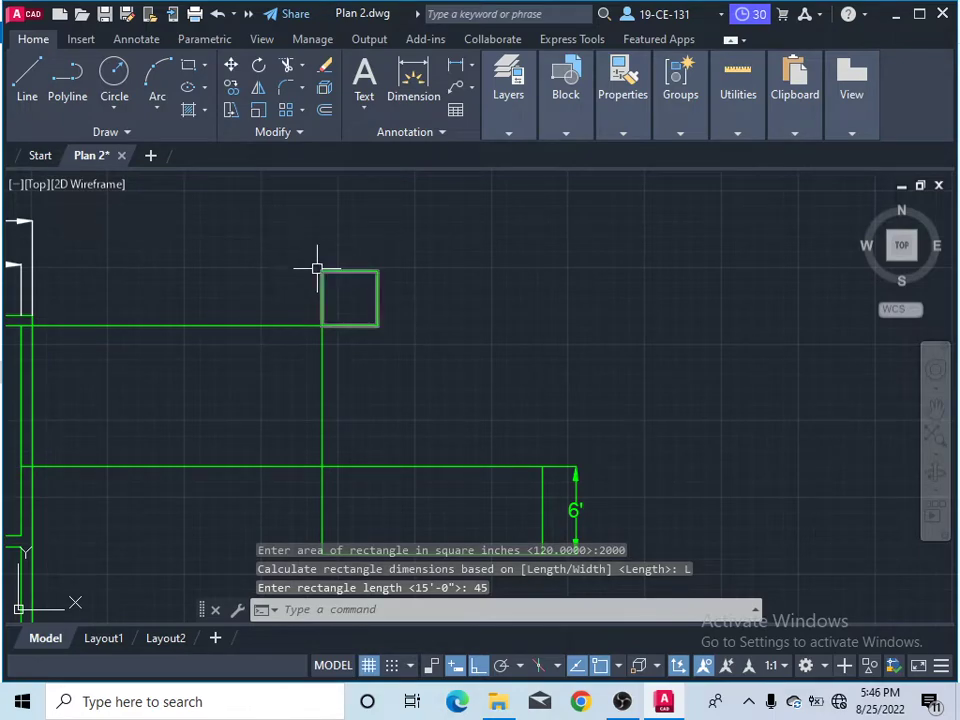
pyautogui.scroll(3, 322, 272)
pyautogui.scroll(2, 346, 281)
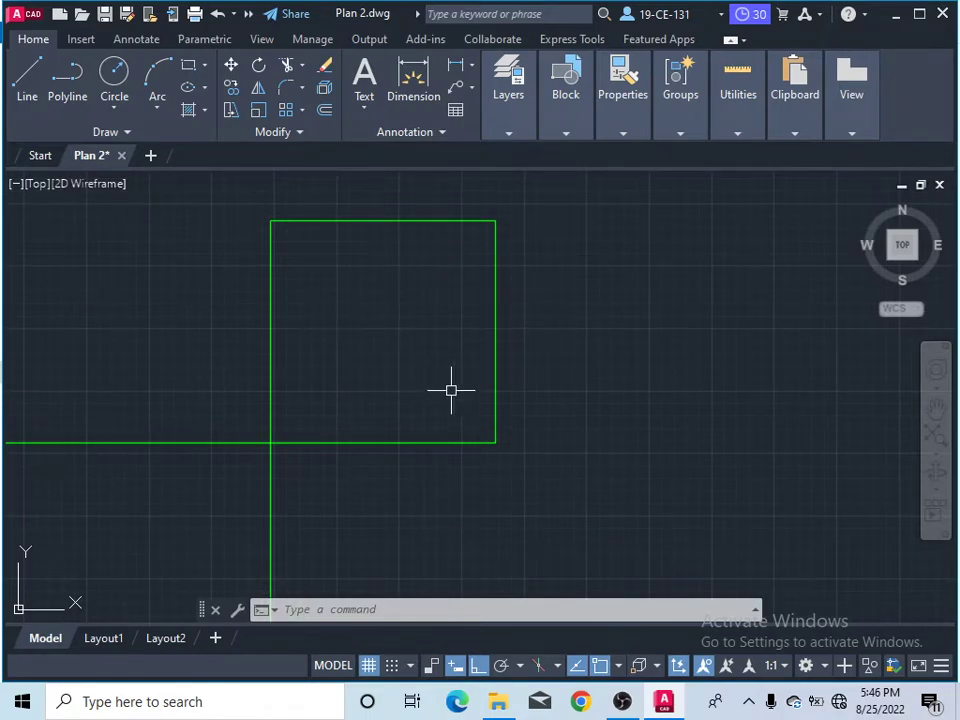
pyautogui.scroll(-2, 451, 390)
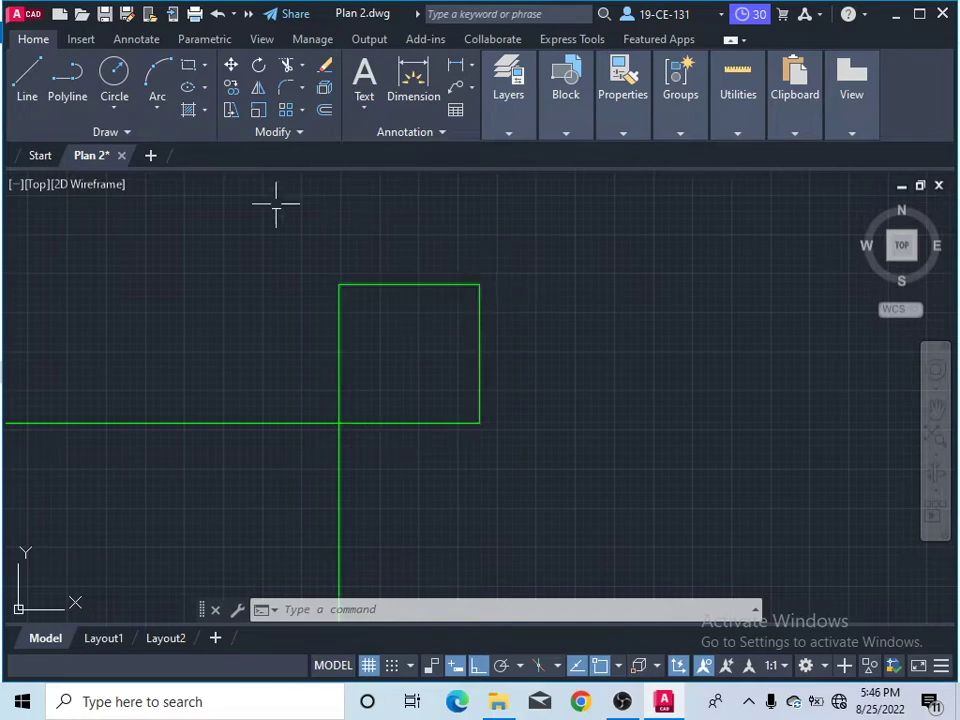
pyautogui.scroll(-4, 544, 307)
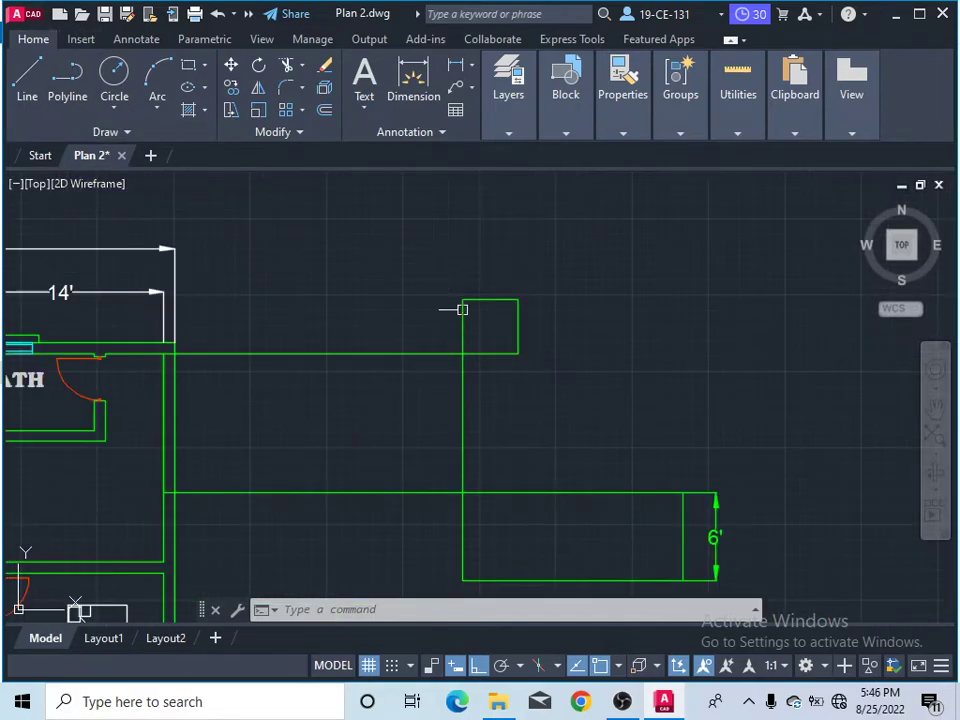
pyautogui.scroll(2, 560, 320)
pyautogui.scroll(-4, 465, 281)
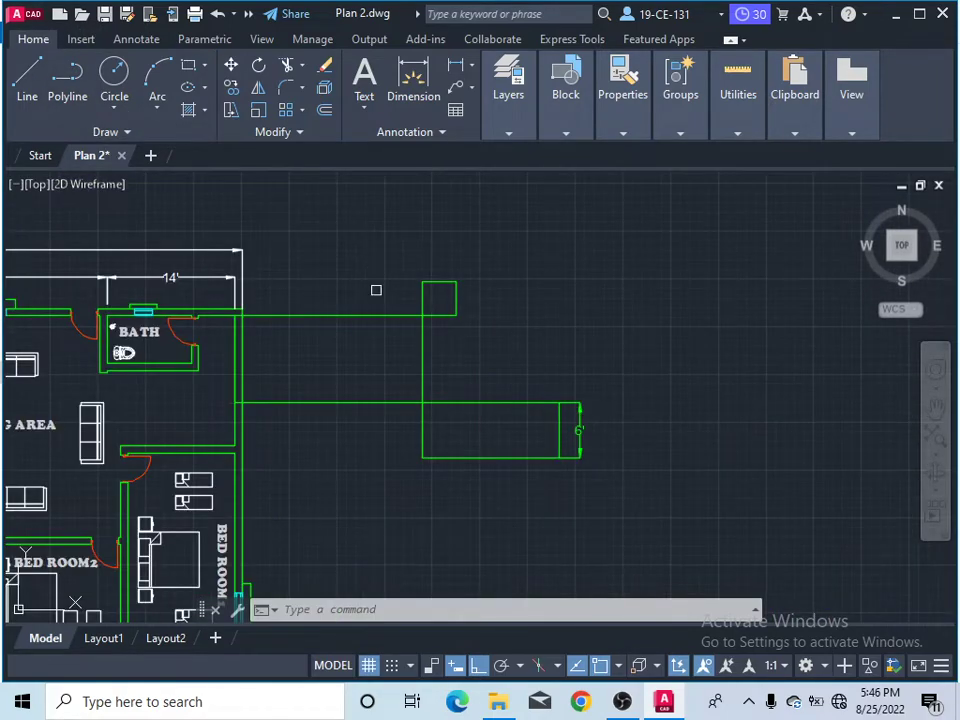
pyautogui.scroll(2, 500, 307)
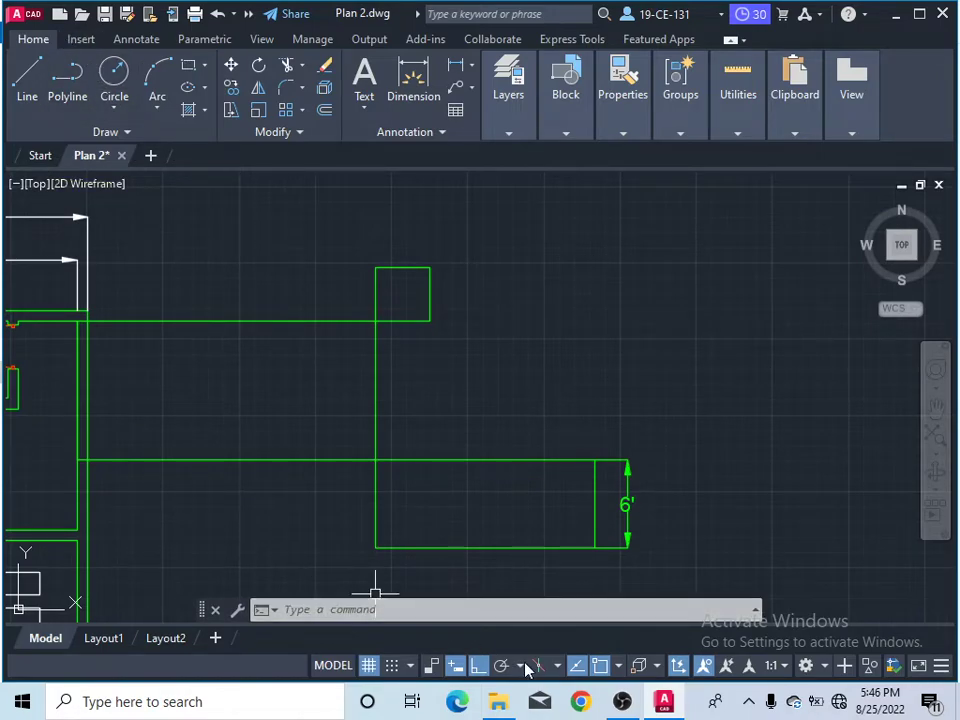
pyautogui.click(203, 66)
pyautogui.click(210, 94)
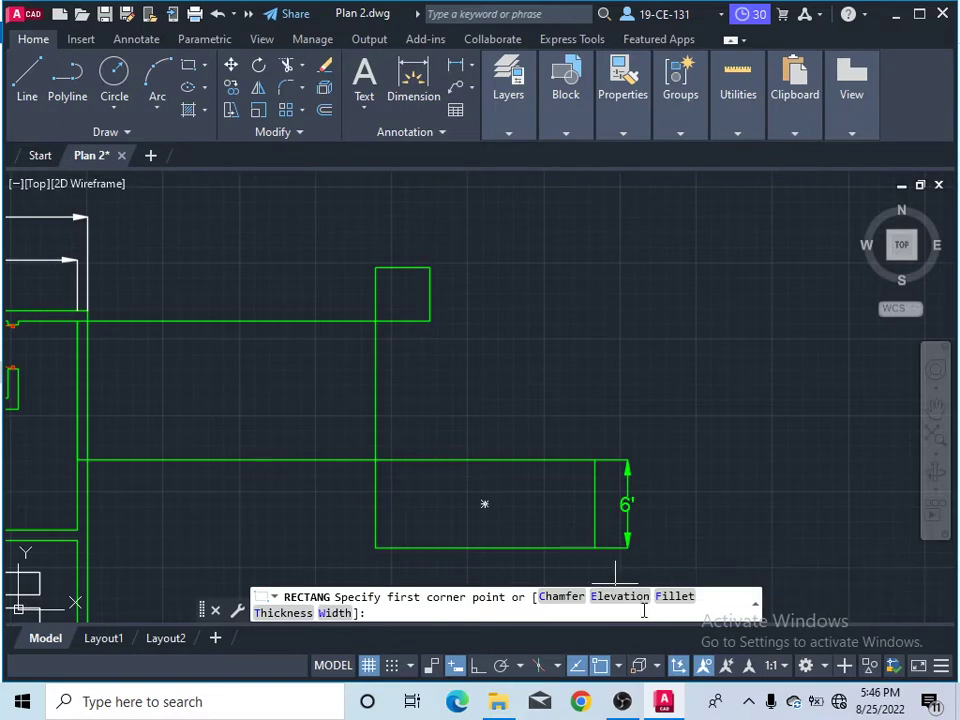
pyautogui.click(430, 267)
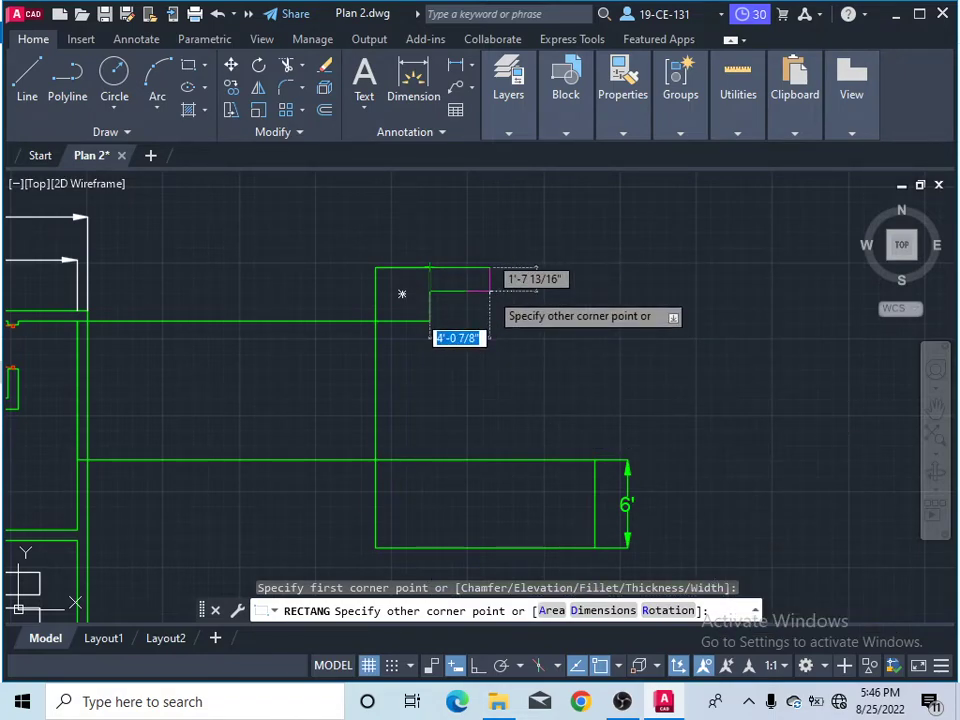
pyautogui.rightClick(583, 302)
pyautogui.click(611, 319)
pyautogui.rightClick(496, 271)
pyautogui.click(514, 284)
pyautogui.rightClick(527, 296)
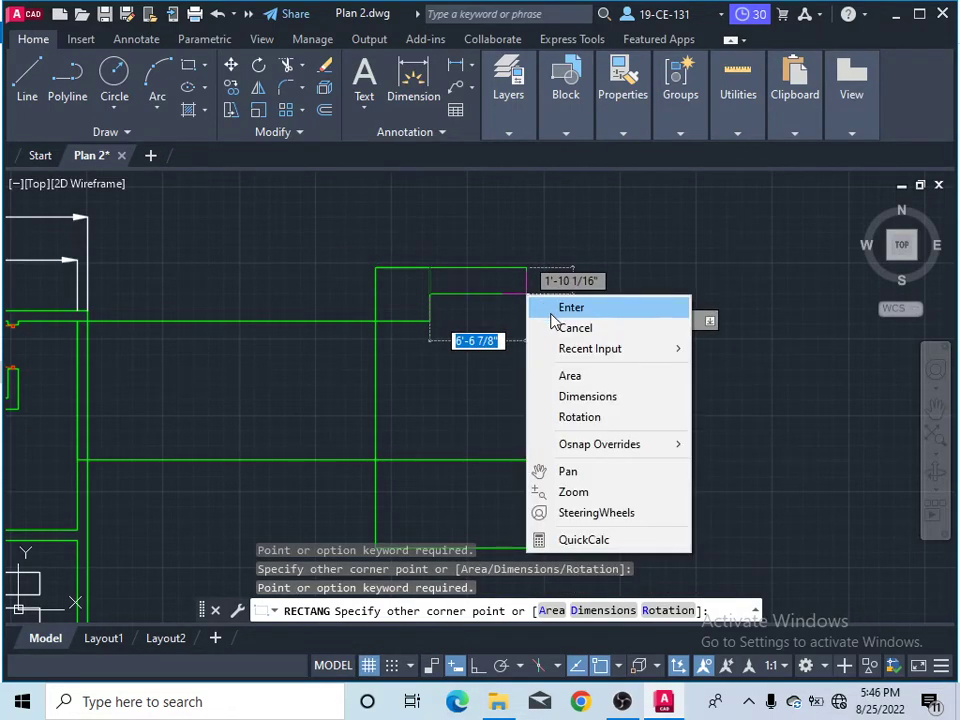
pyautogui.click(566, 328)
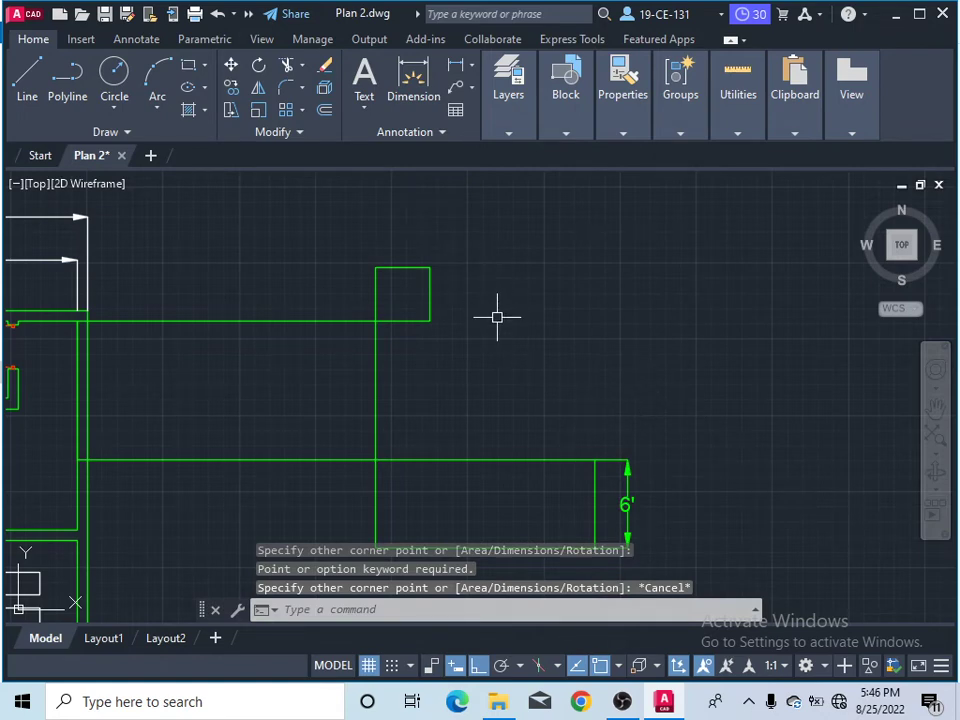